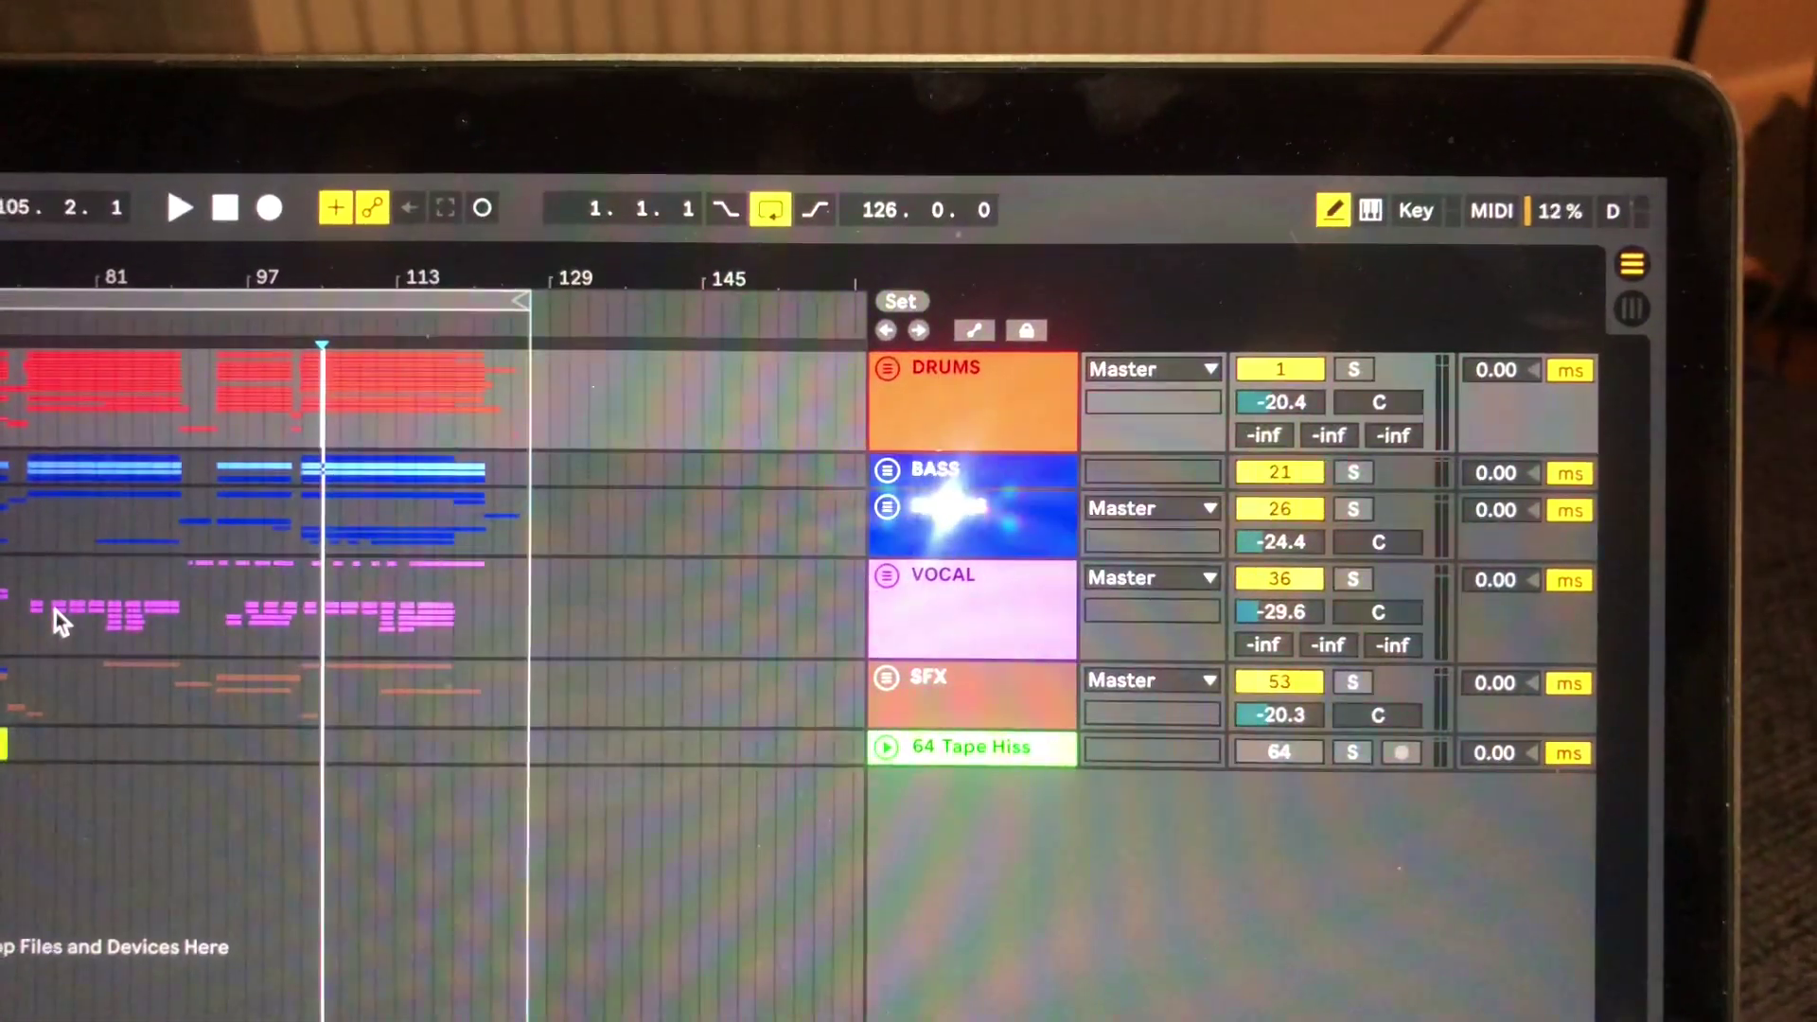
Start playback from around bar 105 and watch the CPU meter reach about 53%
key("space")
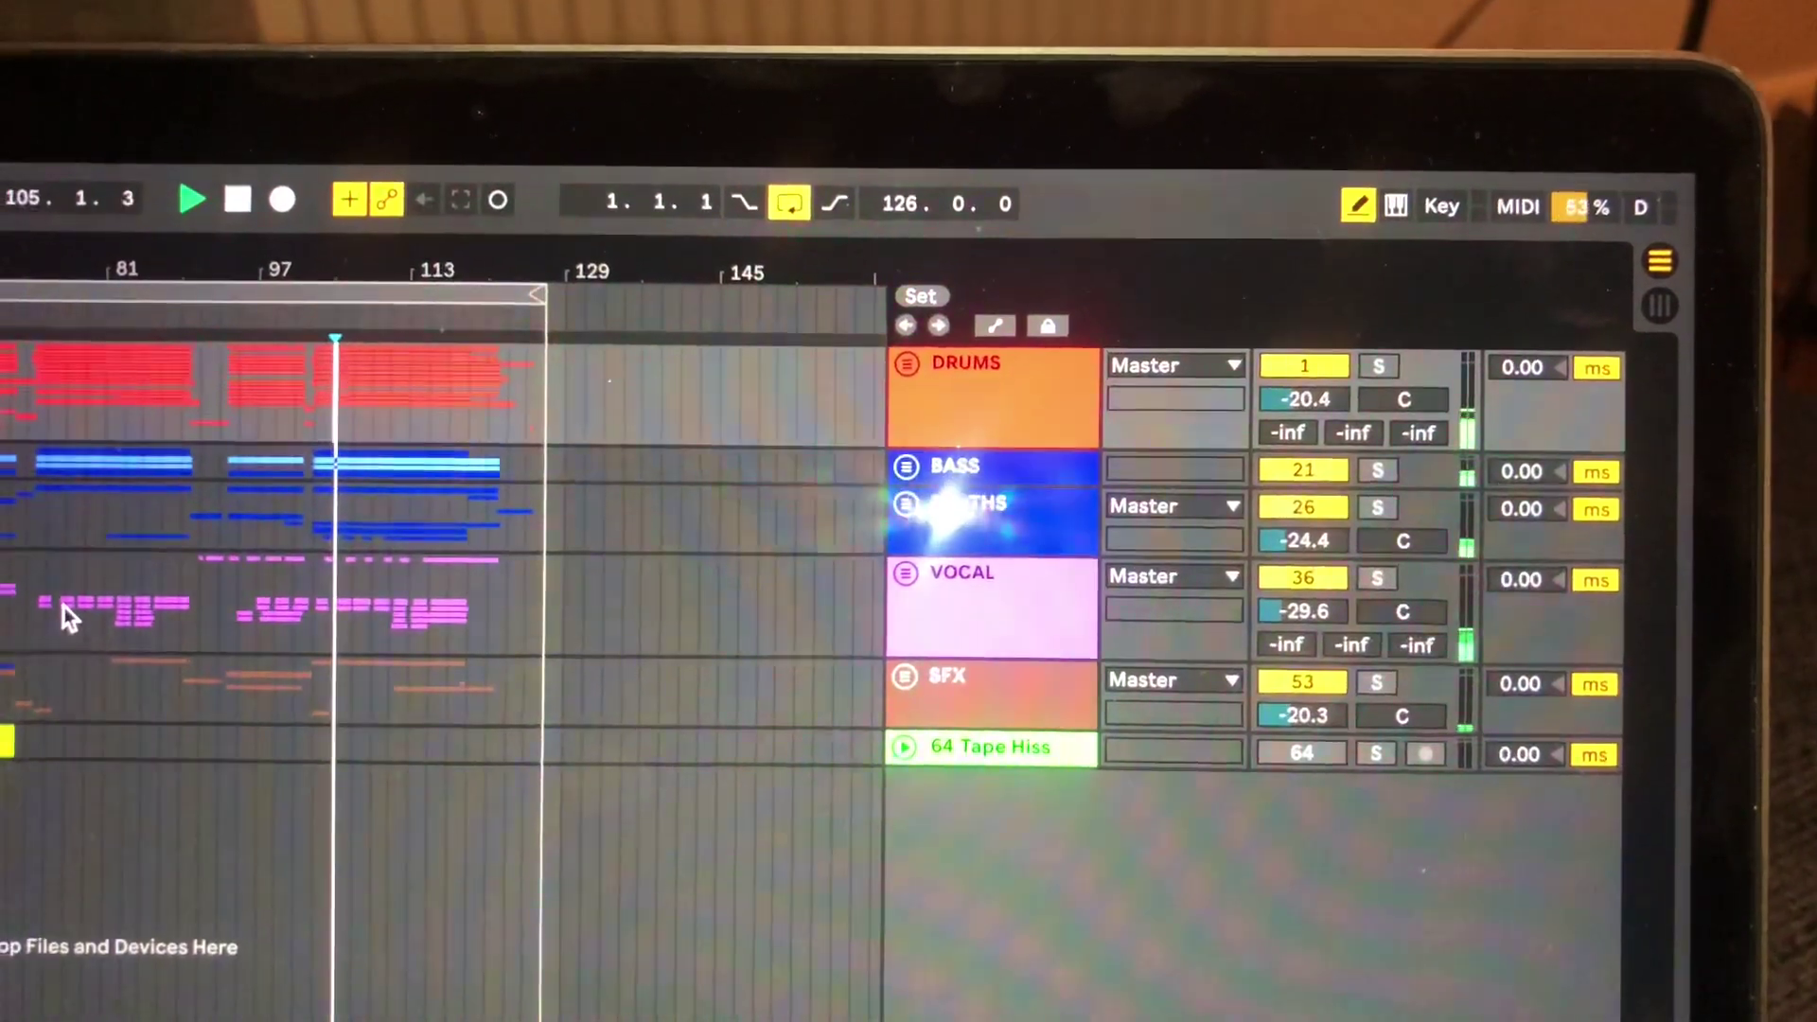